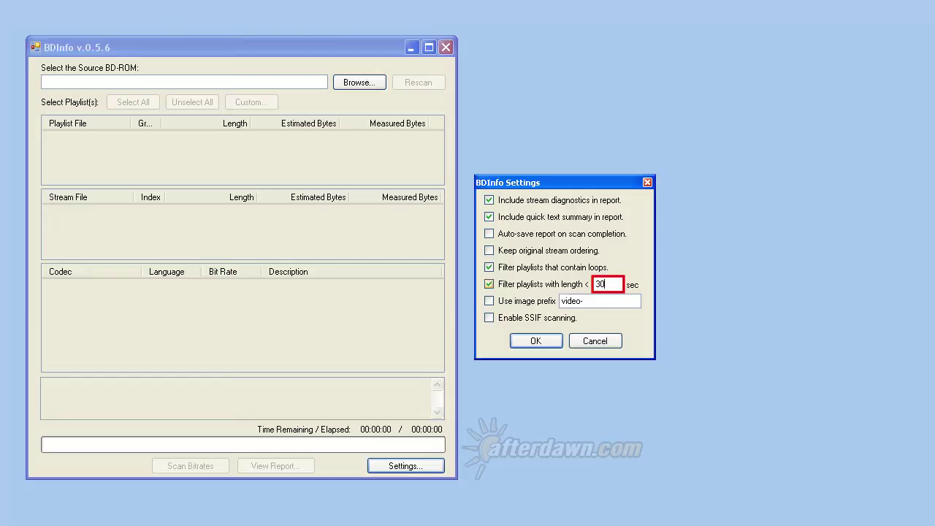
Set the playlist length filter to 20 seconds and apply the BDInfo settings
key("shift+Home")
type("20")
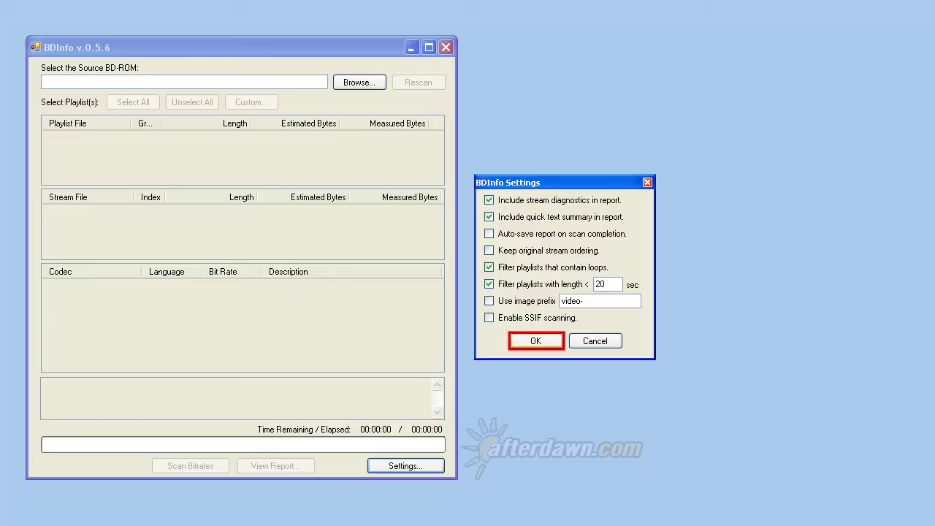
key("Return")
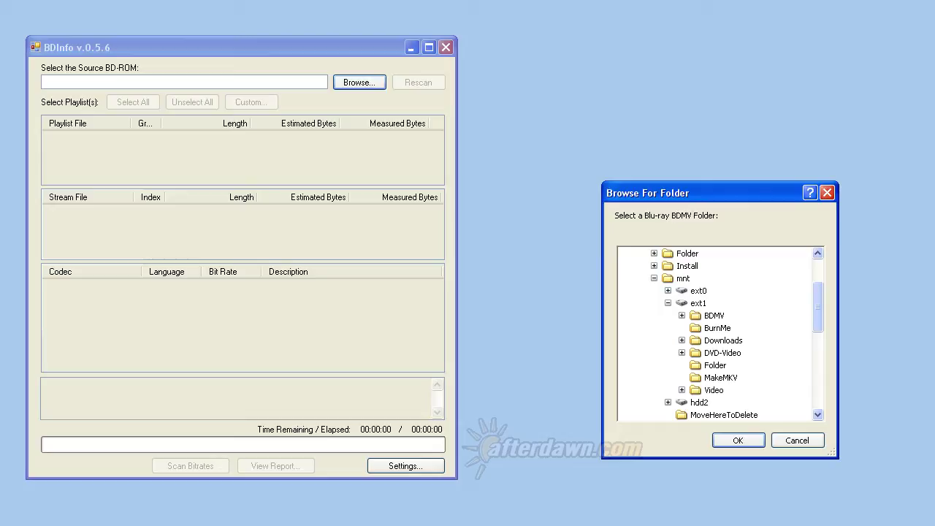
Load the BDMV folder inside ext1's BDMV\WATCHMEN_BLACK_FREIGHTER folder as the source disc
left_click(681, 315)
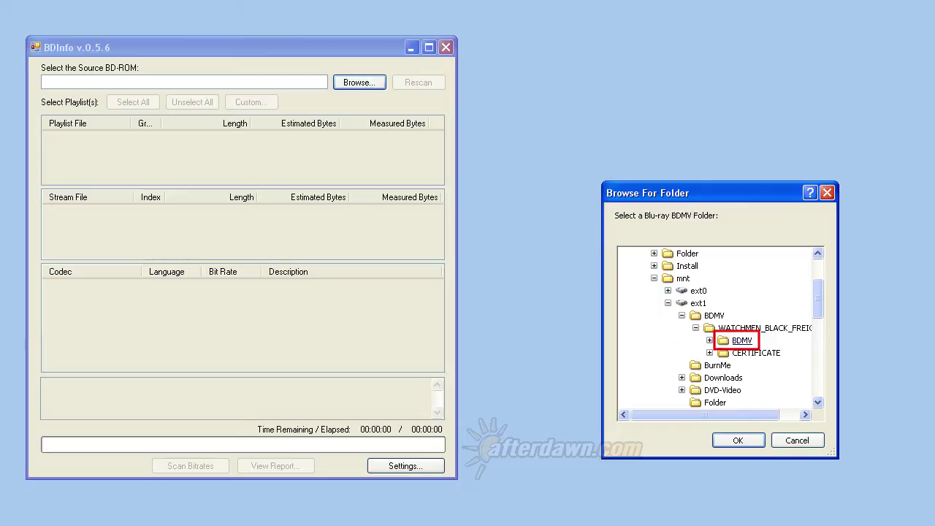
double_click(742, 340)
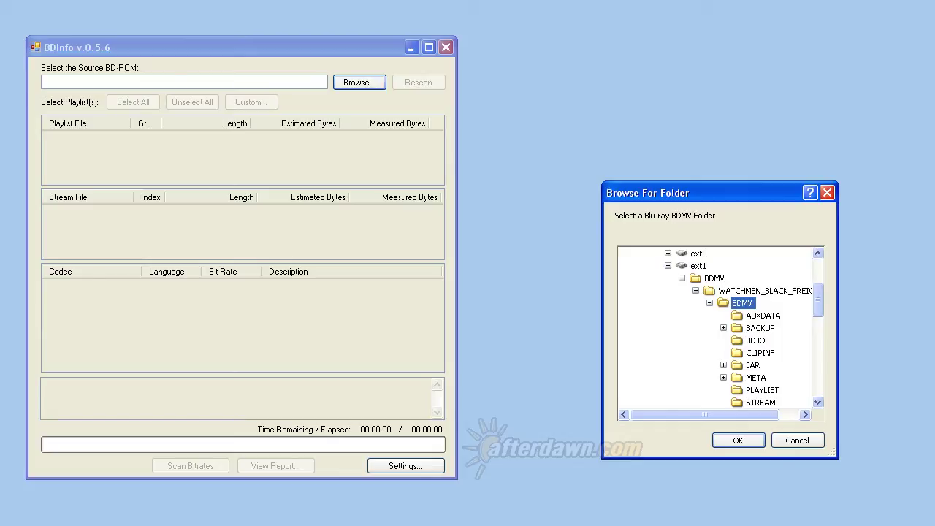
key("Return")
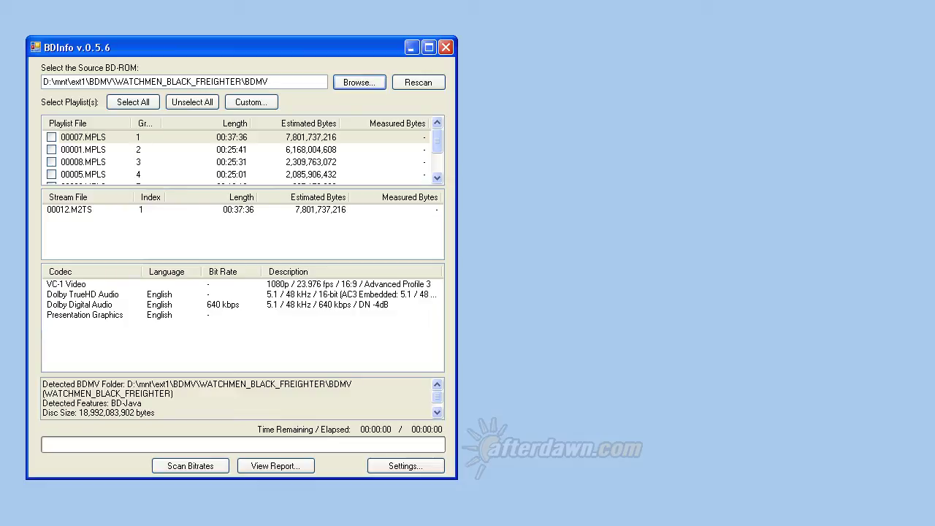
Examine playlist 00007.MPLS, its stream file 00012.M2TS, and the video, audio and subtitle tracks it contains
left_click(83, 137)
left_click(70, 209)
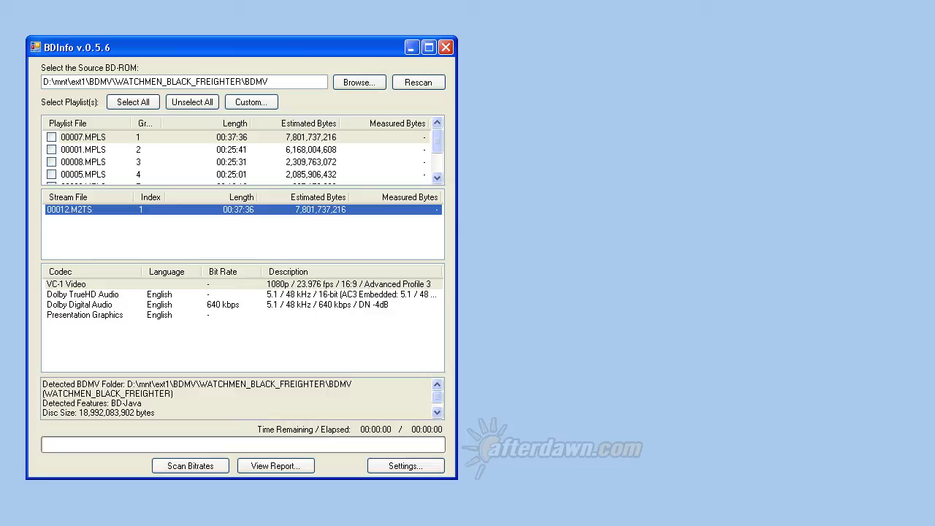
left_click(66, 283)
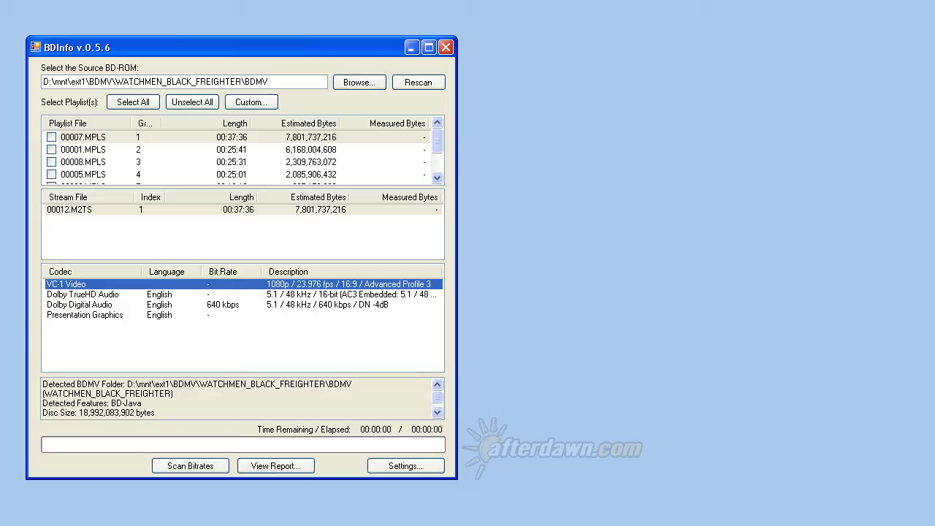
left_click(80, 304)
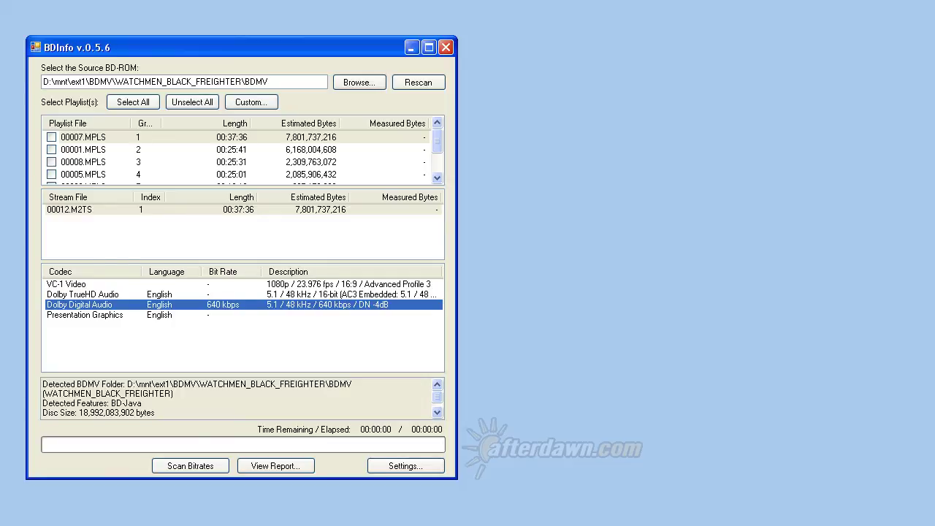
left_click(82, 294)
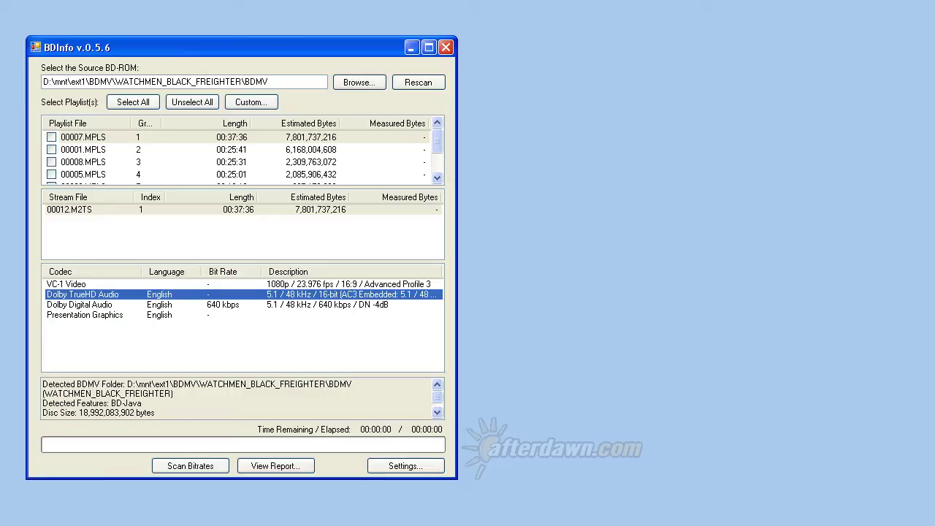
left_click(81, 304)
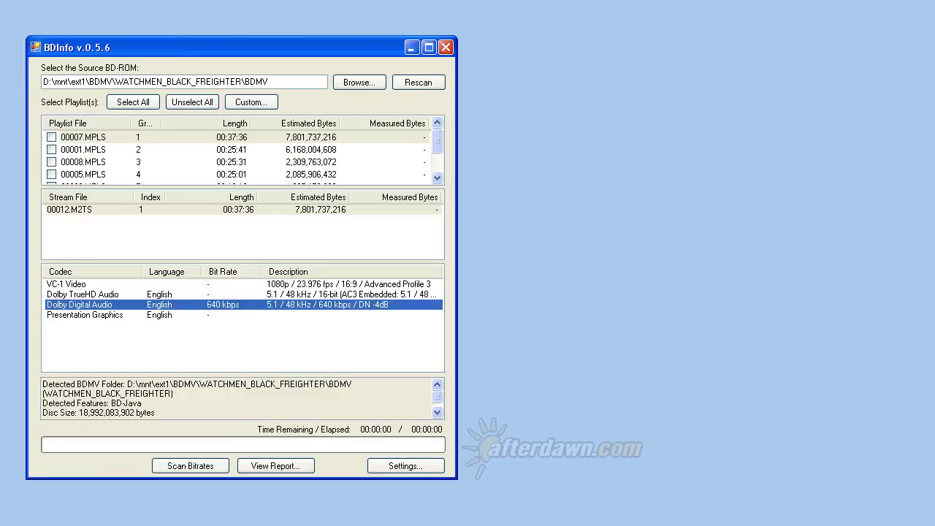
left_click(84, 315)
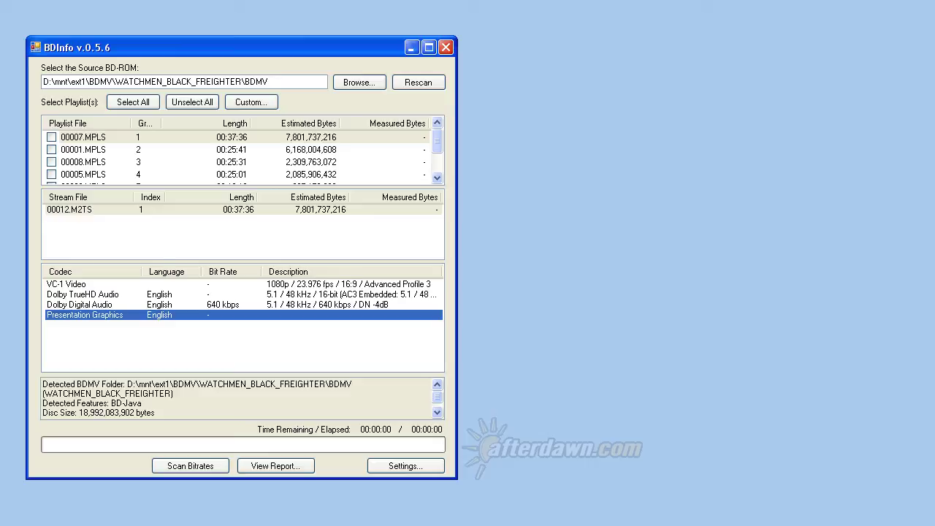
Mark playlist 00007.MPLS for scanning and start the bitrate scan
left_click(51, 137)
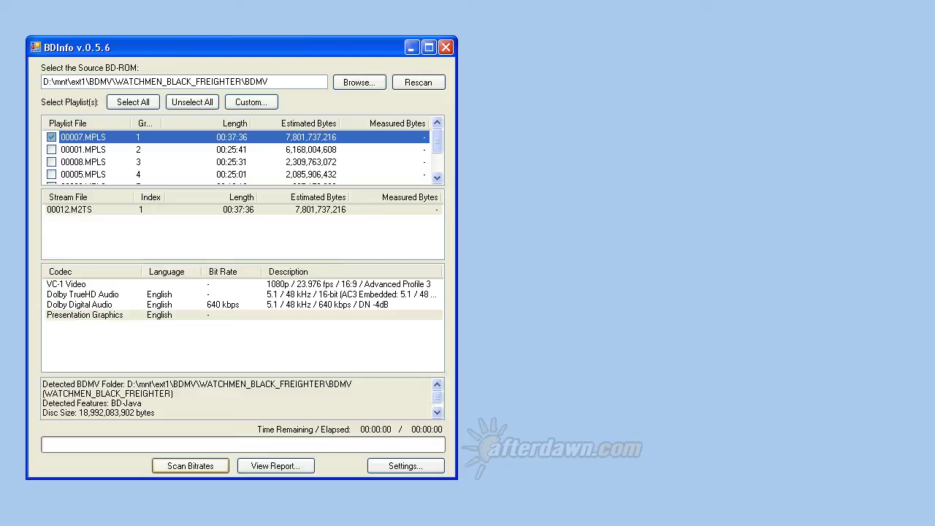
left_click(190, 466)
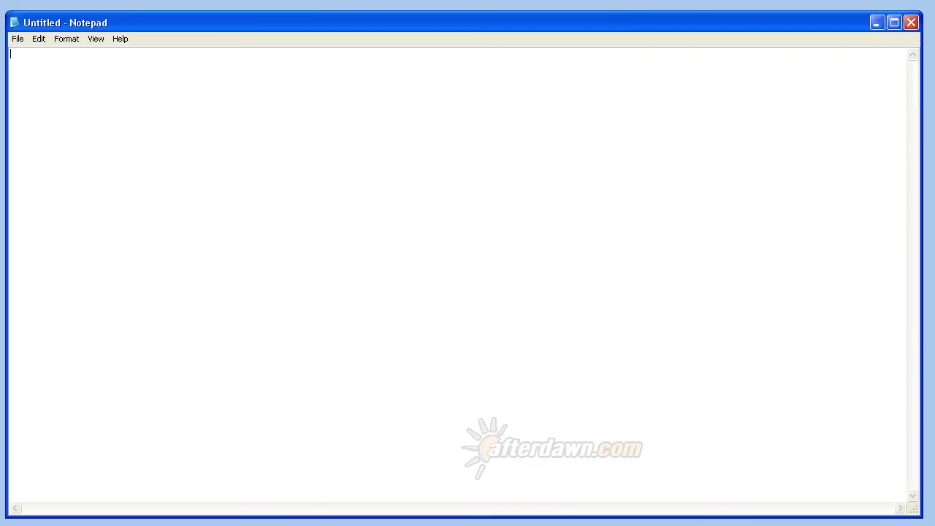
Paste the copied scan report into the blank Notepad document
right_click(241, 254)
left_click(265, 305)
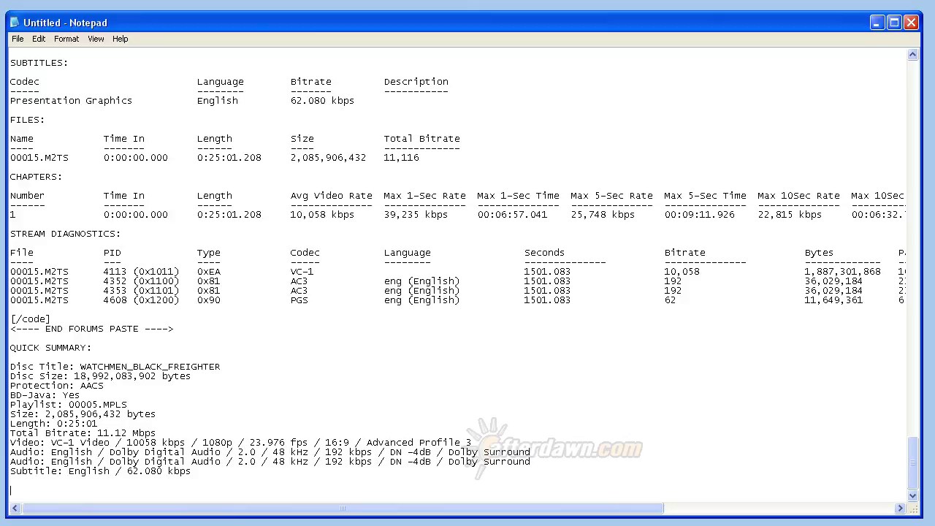
Review the name, size, total bitrate and video codec details of playlist 00008.MPLS in the report
scroll(468, 278, "up", 15)
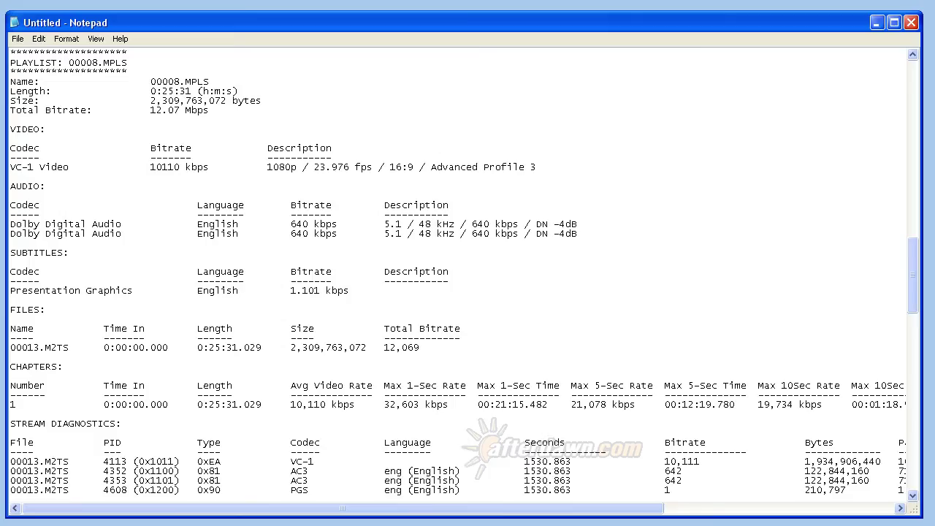
left_click_drag(10, 81, 209, 82)
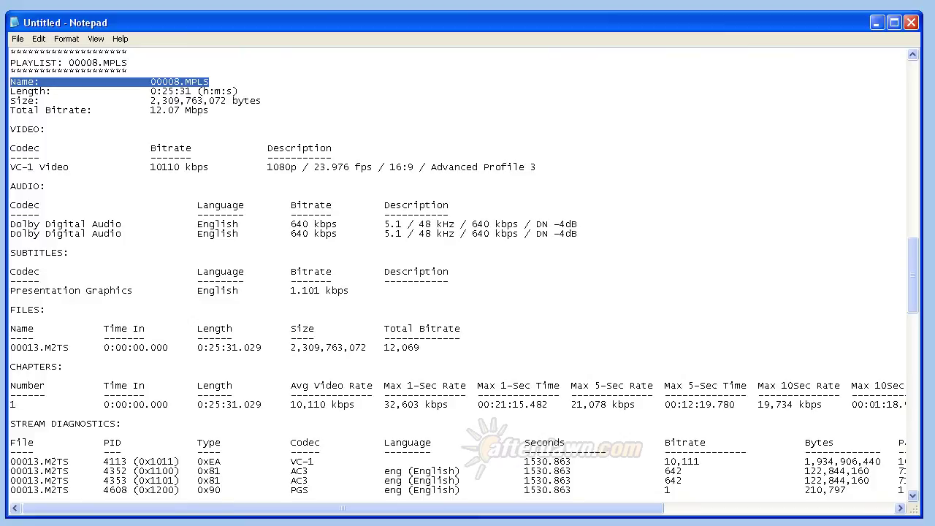
left_click_drag(238, 92, 262, 101)
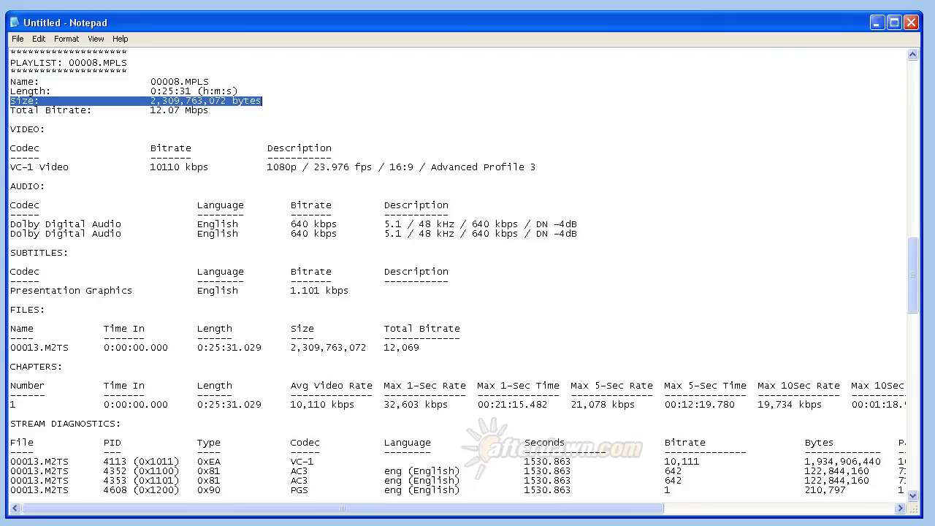
left_click_drag(11, 111, 210, 110)
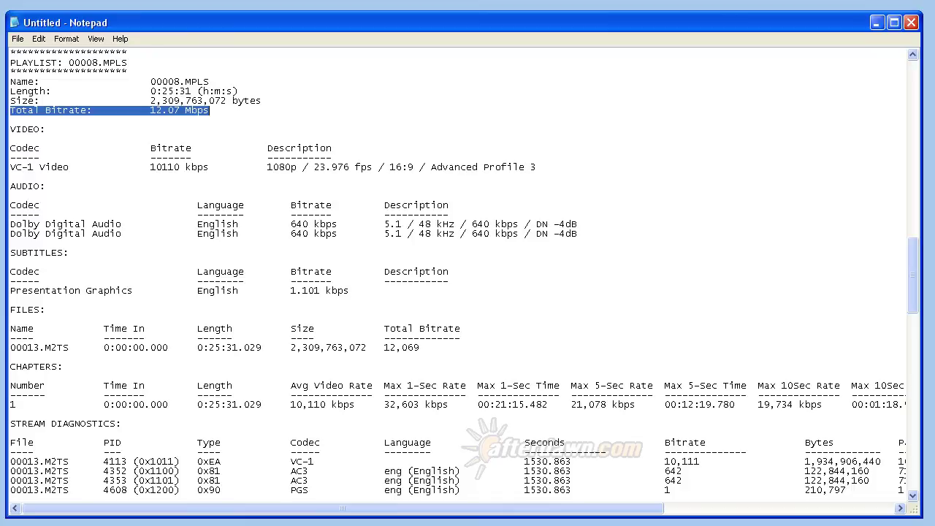
left_click_drag(10, 167, 69, 166)
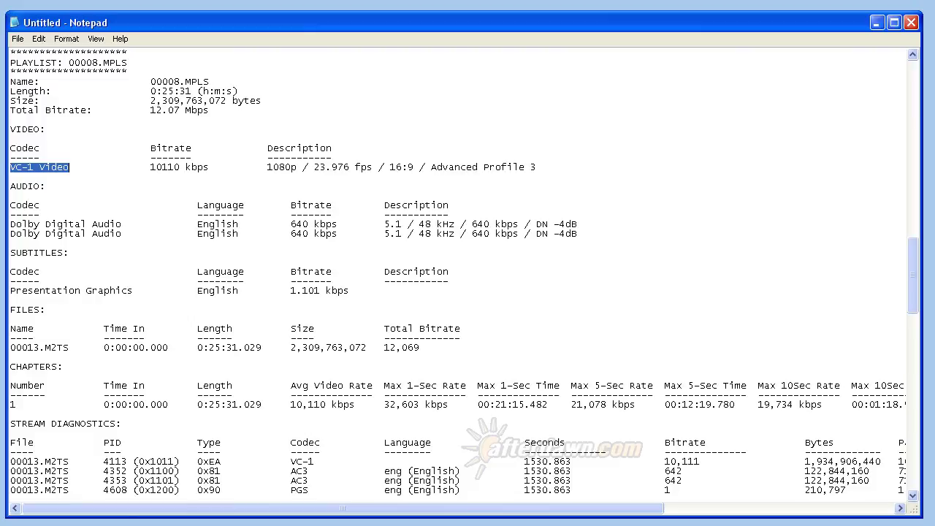
left_click_drag(151, 166, 209, 166)
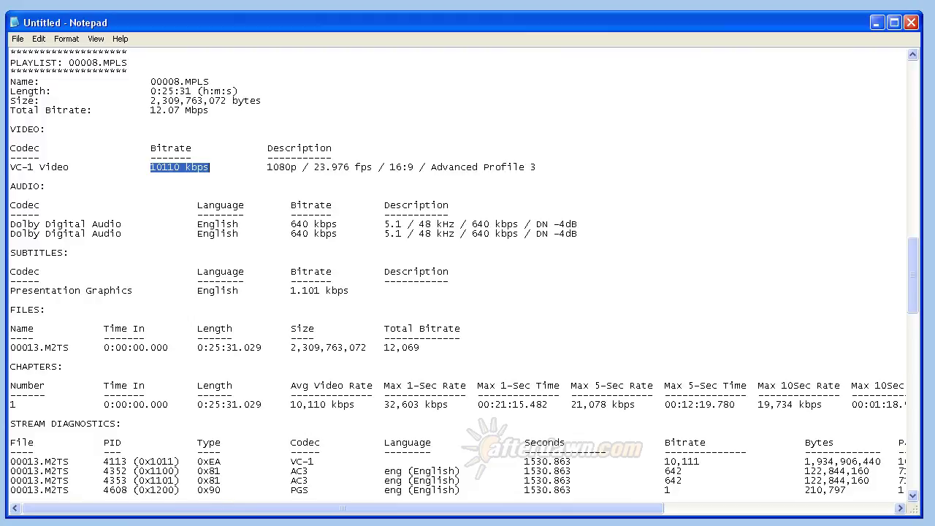
left_click_drag(267, 167, 414, 166)
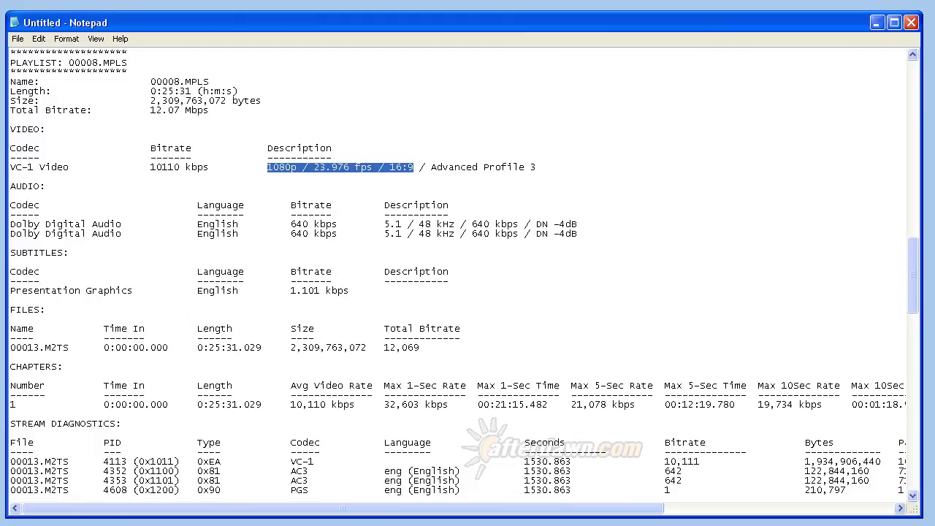
Review the codec, language and bitrate of the first audio track and the subtitle track in the 00008.MPLS report
left_click_drag(127, 224, 10, 224)
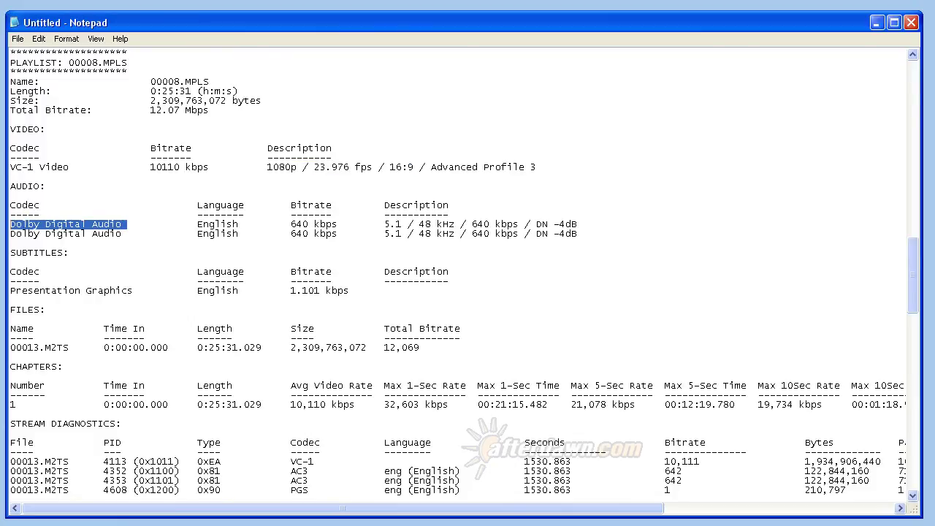
left_click_drag(197, 224, 239, 224)
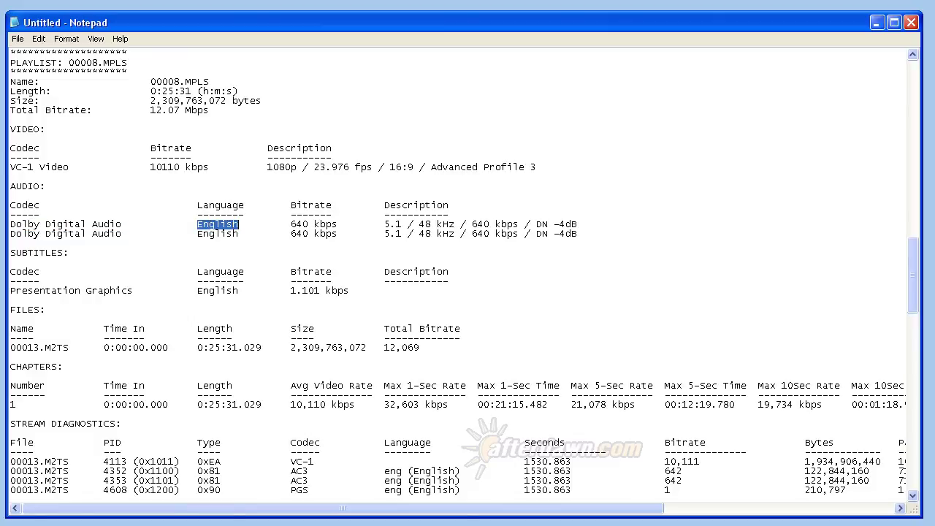
left_click_drag(291, 224, 337, 225)
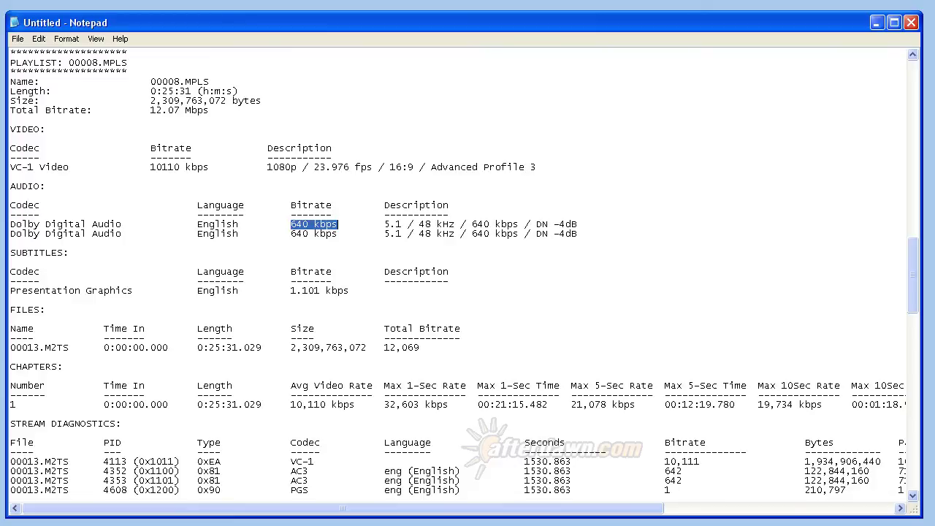
left_click_drag(384, 224, 520, 224)
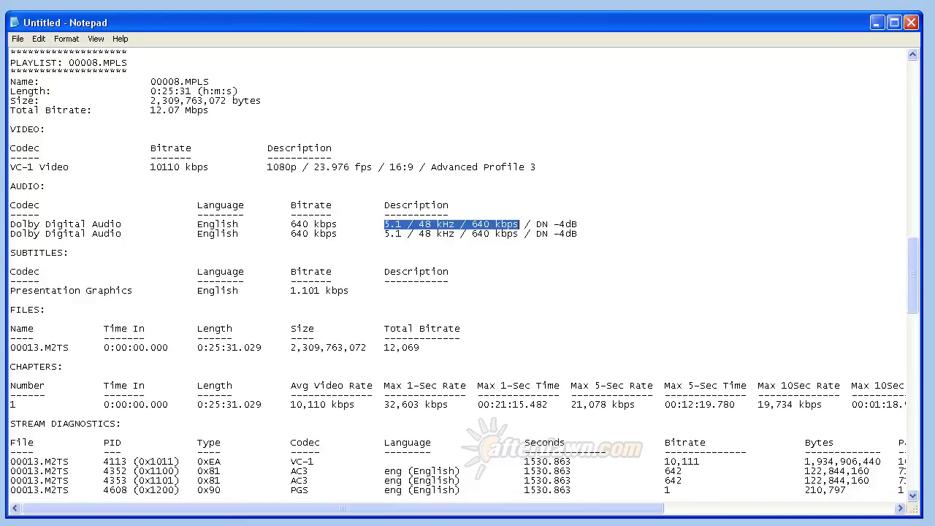
left_click_drag(11, 291, 134, 291)
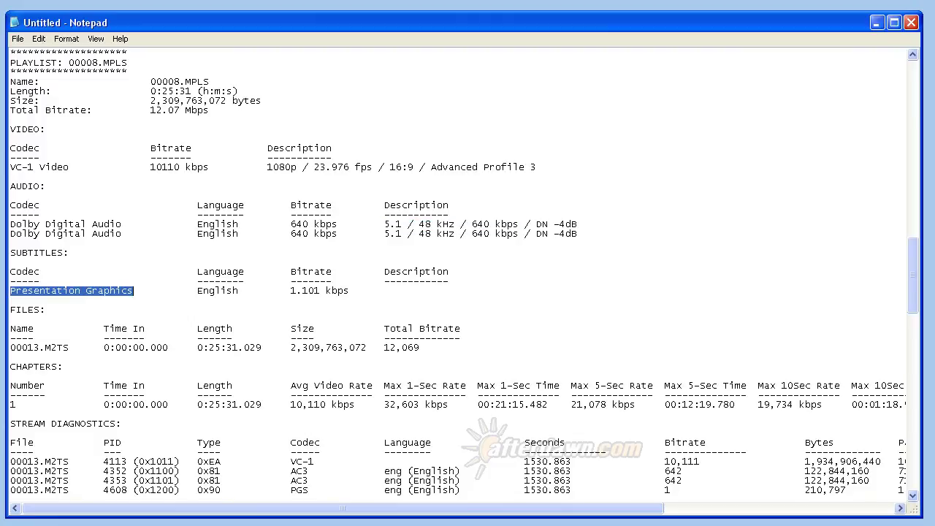
left_click_drag(198, 290, 239, 291)
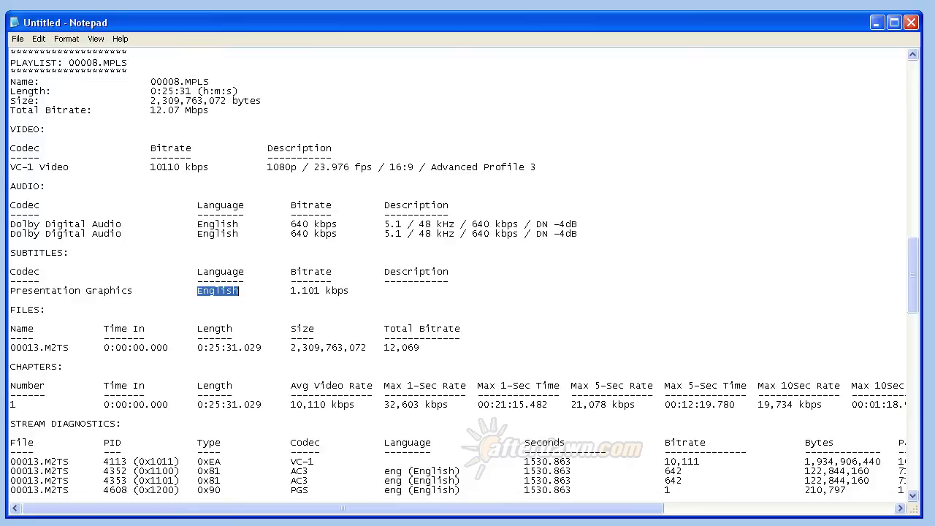
left_click_drag(291, 291, 350, 291)
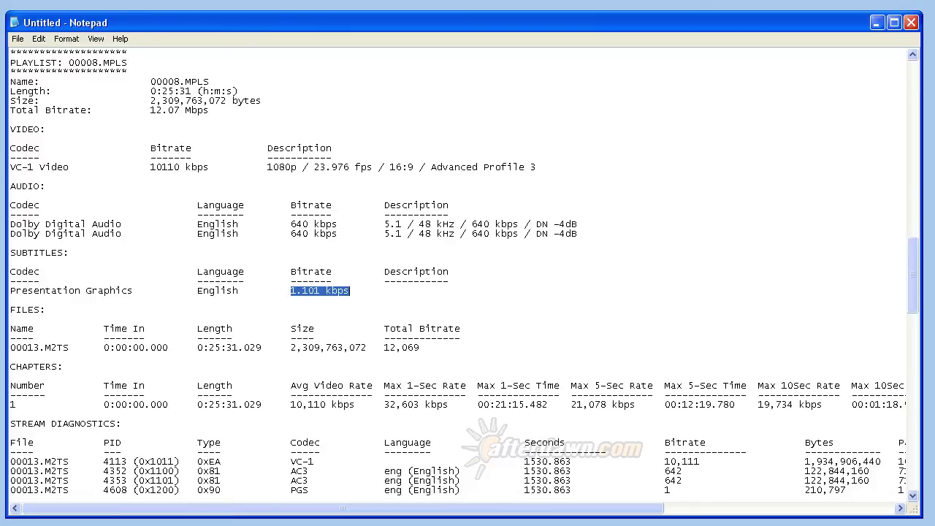
Review the file name and length, the chapter entry and the stream diagnostics for playlist 00008.MPLS
left_click_drag(74, 348, 10, 348)
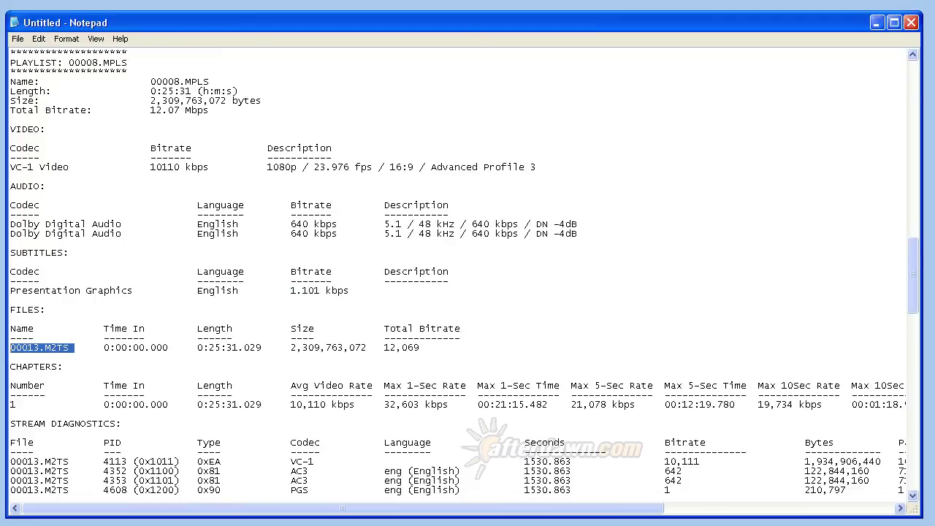
left_click_drag(197, 348, 261, 348)
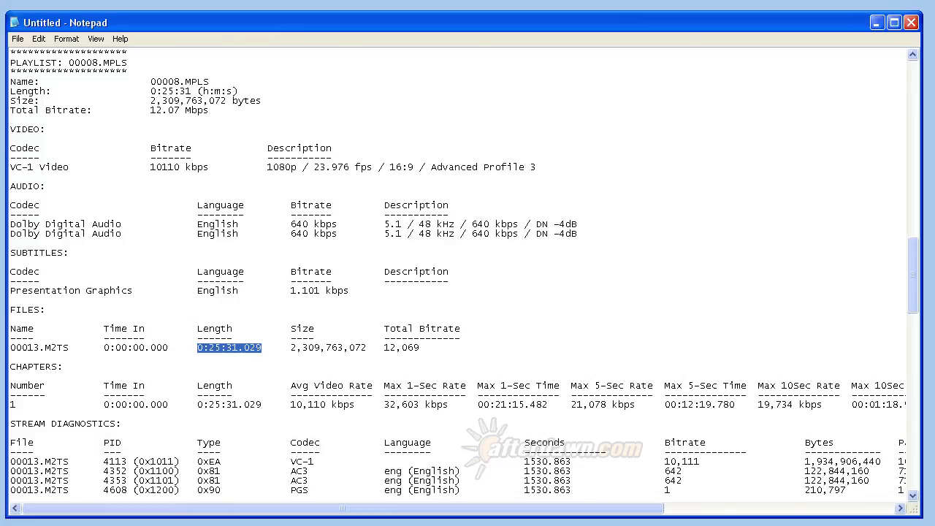
left_click_drag(10, 404, 261, 404)
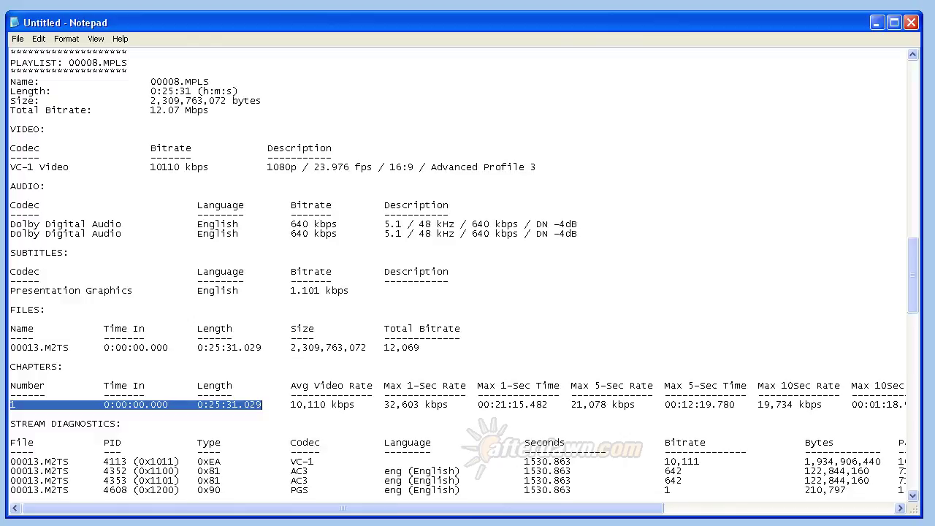
left_click_drag(10, 461, 906, 494)
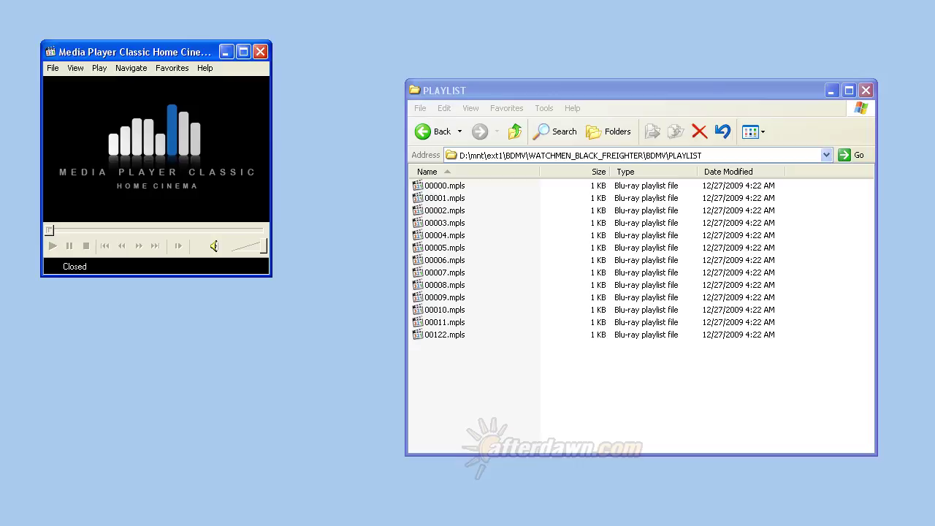
Open 00007.mpls from the PLAYLIST folder in Media Player Classic Home Cinema and start playback
left_click(444, 273)
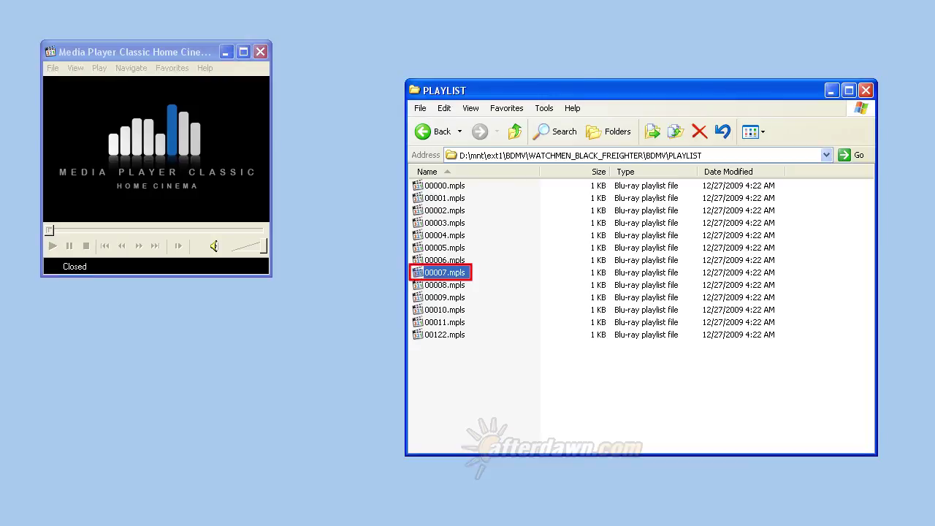
left_click_drag(444, 272, 190, 169)
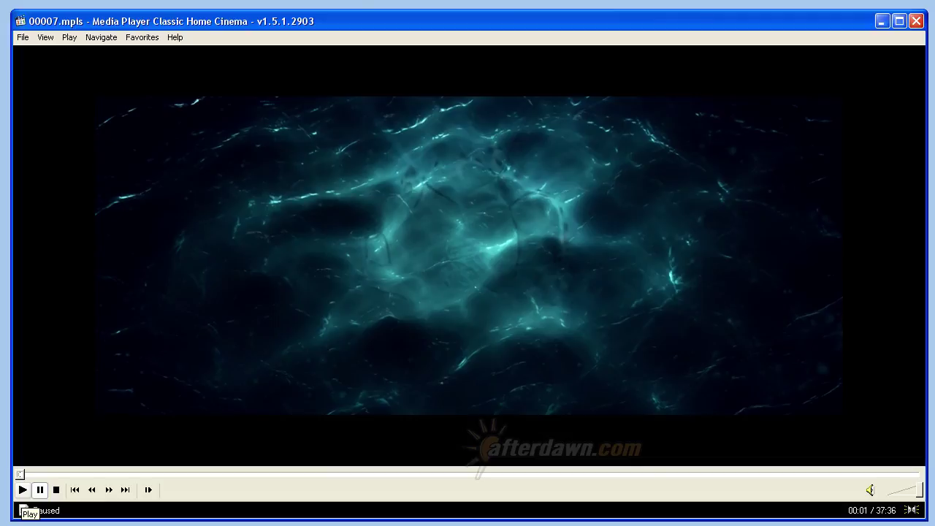
left_click(22, 489)
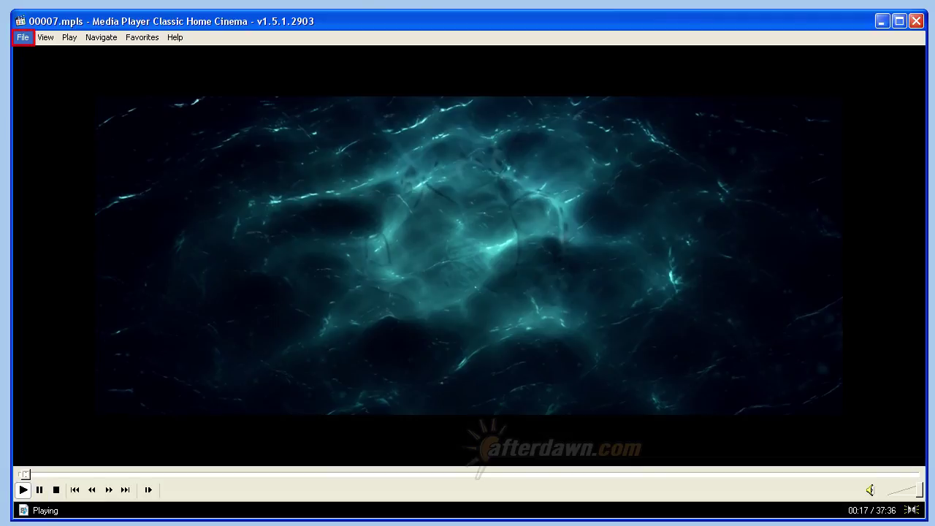
Open the properties of the playing 00007.mpls playlist and display its MediaInfo report
key("alt+f")
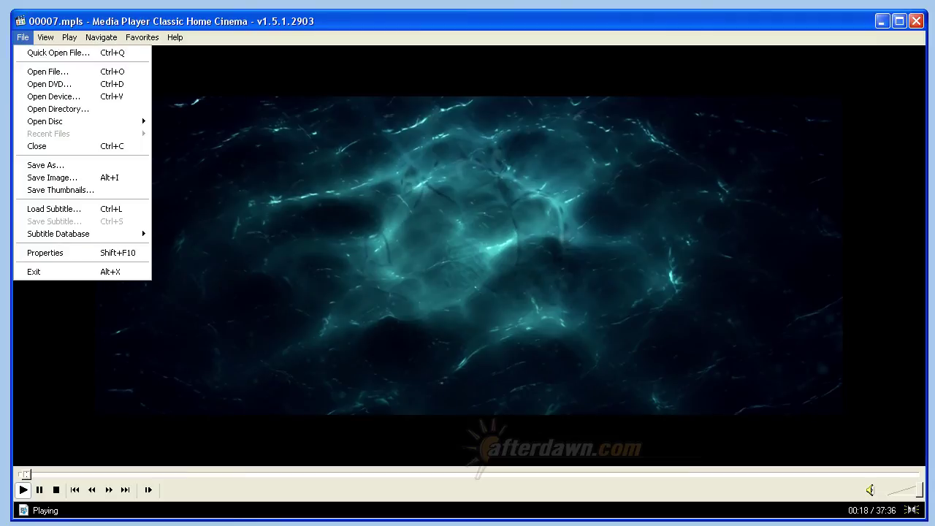
key("Up")
key("Up")
key("Return")
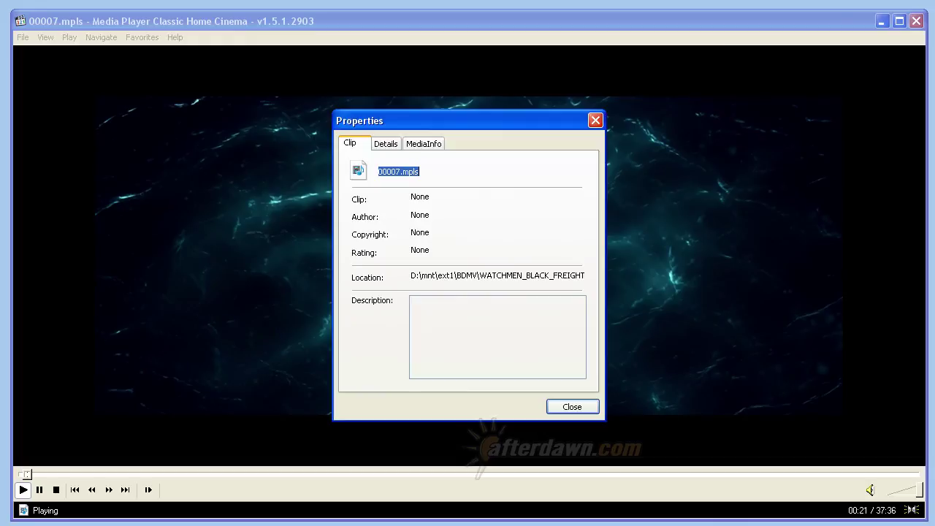
key("ctrl+Tab")
key("ctrl+Tab")
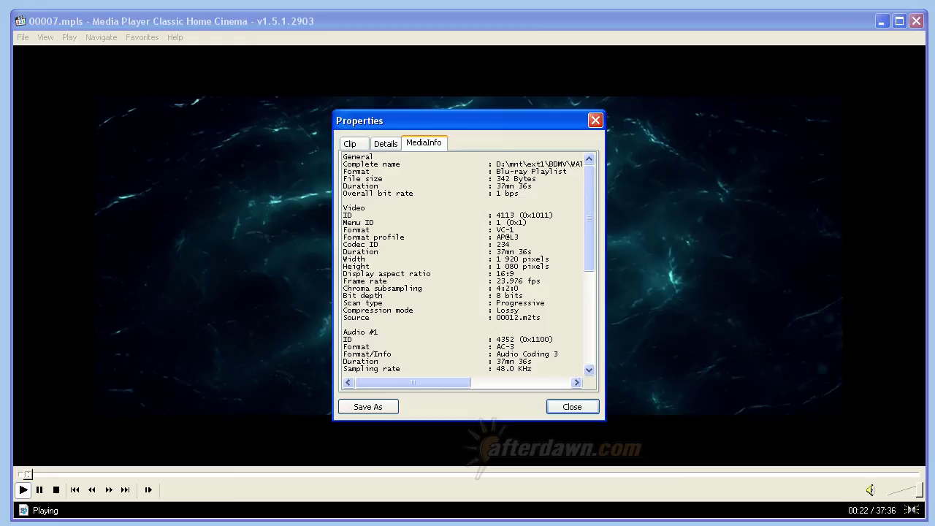
Review the video, audio, subtitle and chapter details in the MediaInfo report for 00007.mpls
scroll(467, 263, "down", 4)
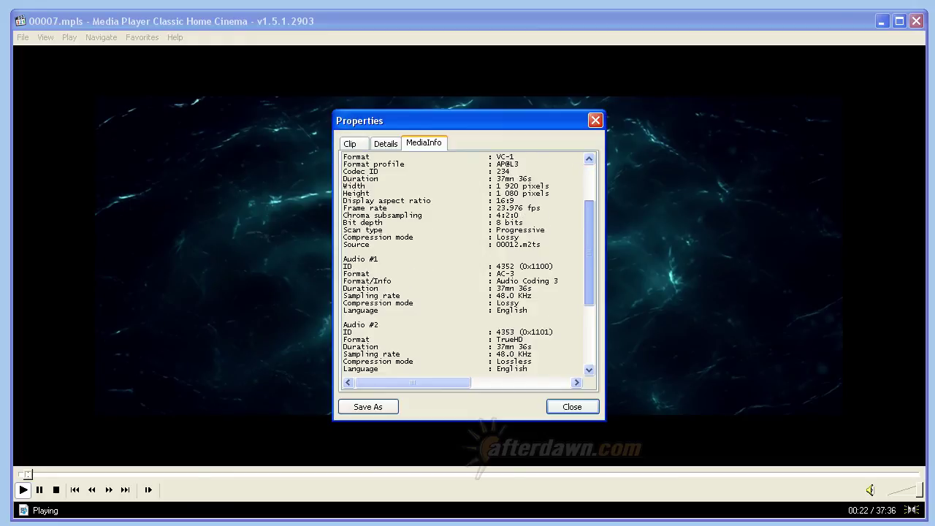
scroll(467, 263, "down", 5)
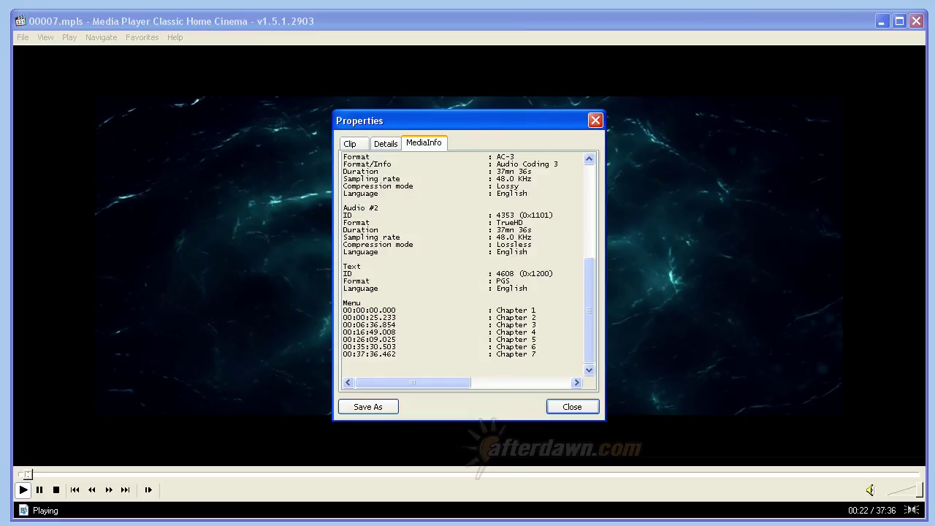
scroll(468, 263, "up", 10)
Save the MediaInfo report as the text file 00007.mpls.MediaInfo.txt in the WATCHMEN_BLACK_FREIGHTER folder
key("Return")
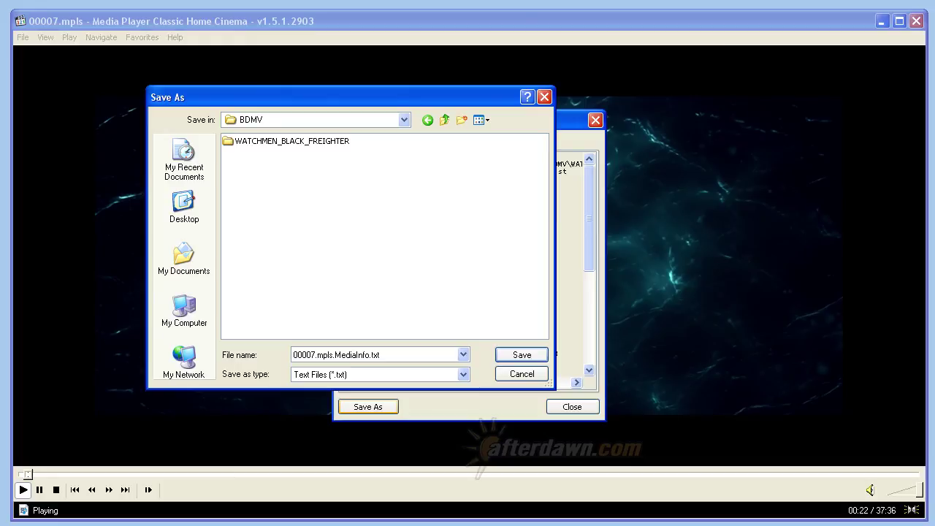
left_click(292, 141)
key("Return")
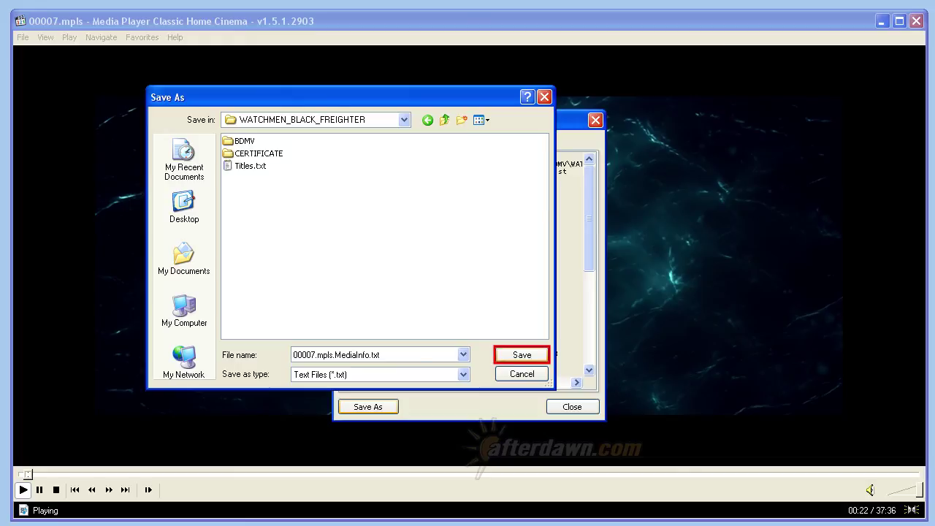
key("Return")
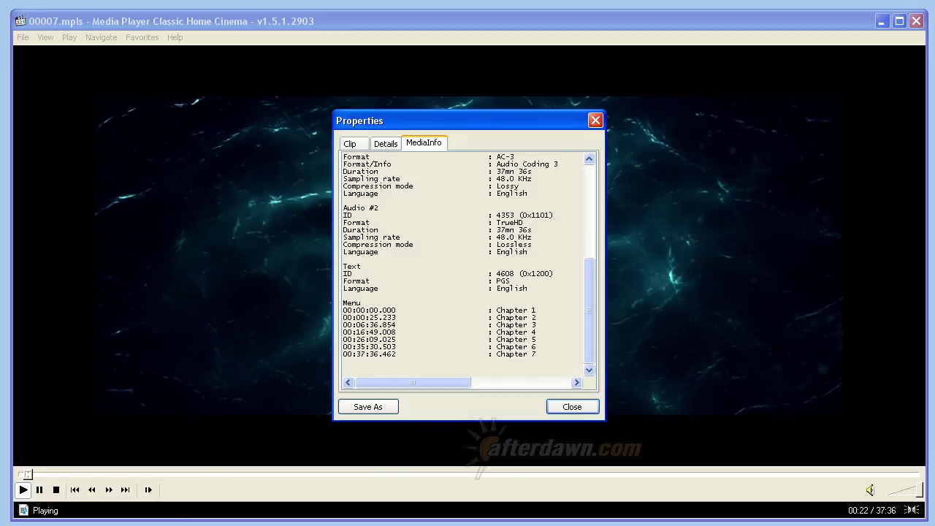